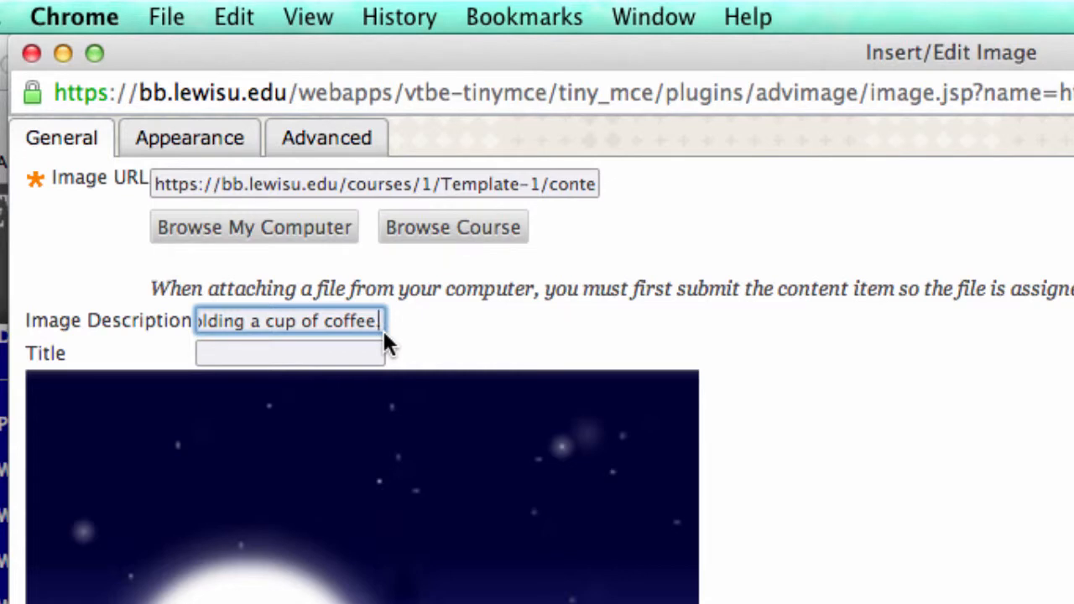
- Title the inserted image 'Avatar' and bring up its Appearance settings
click(258, 353)
text(Avatar)
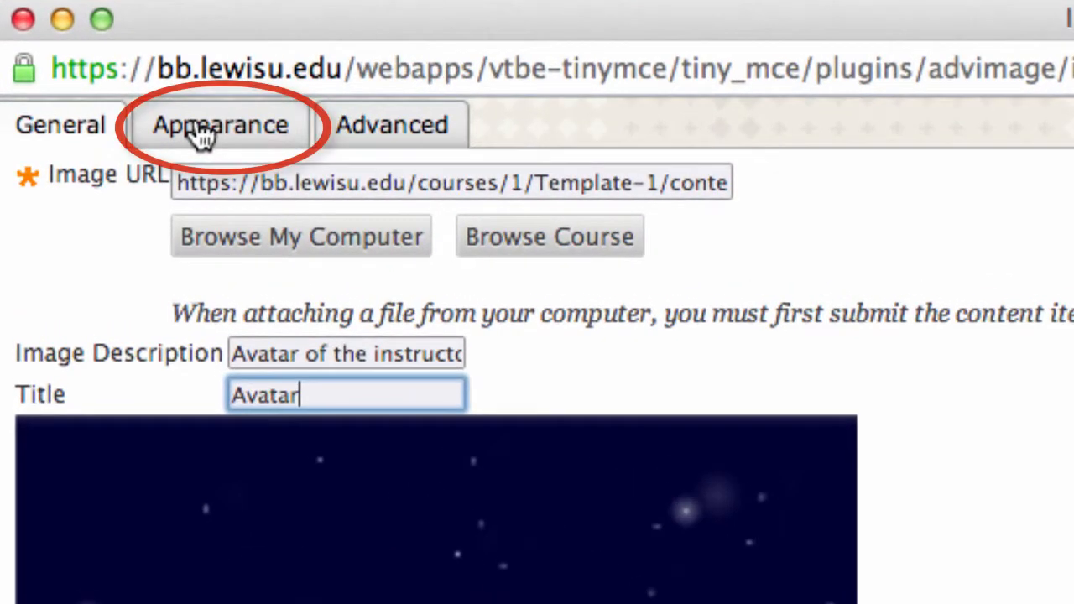
click(201, 137)
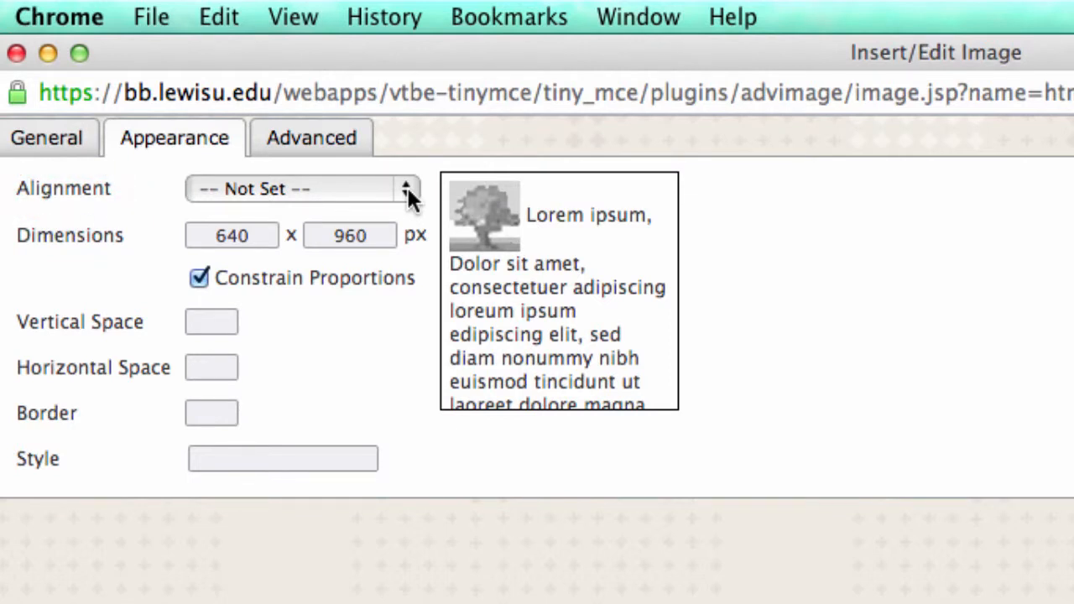
- Set the avatar's alignment to Left and change its width from 640 to 100 px
click(409, 191)
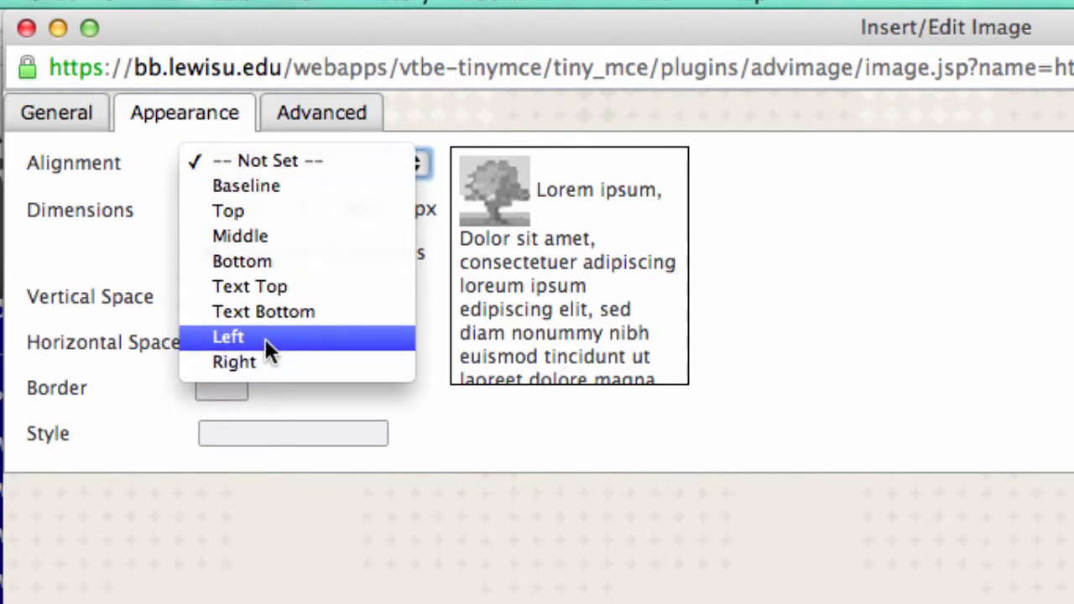
click(264, 339)
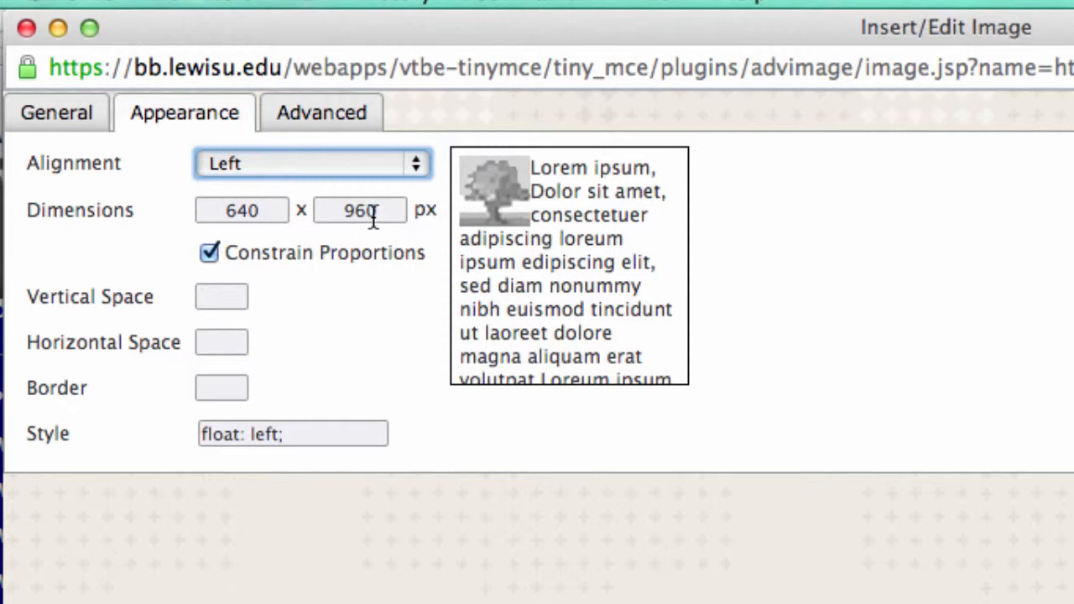
drag(271, 211, 192, 208)
text(100)
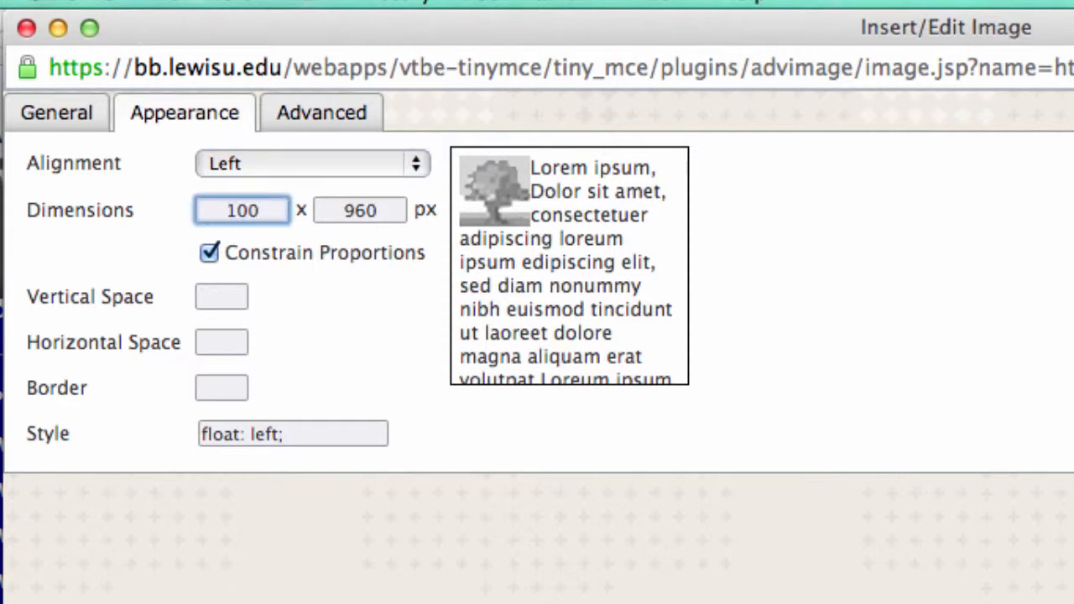
key(Tab)
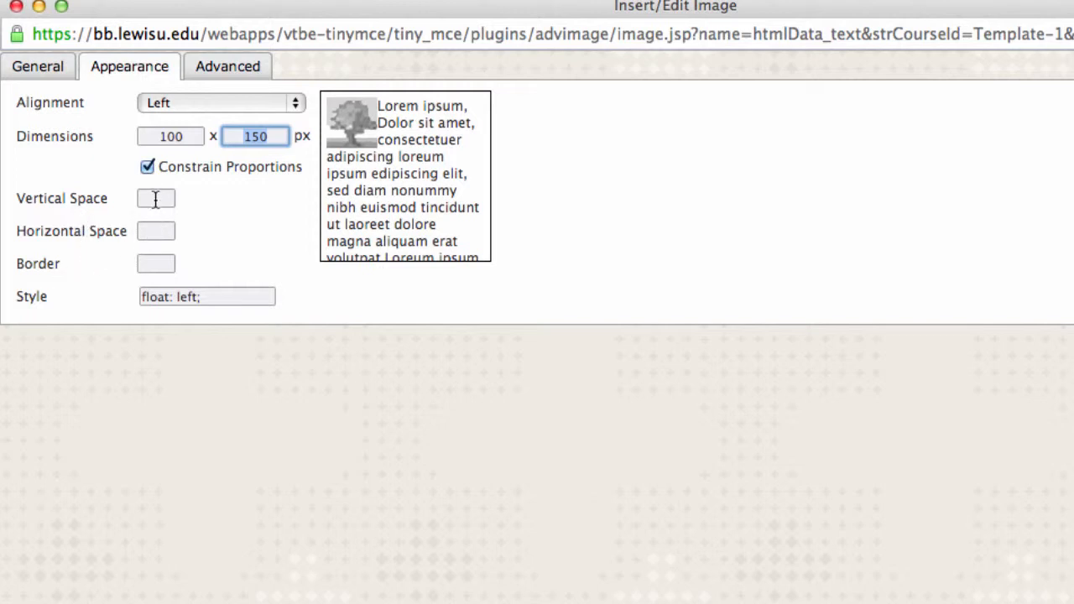
- Give the avatar 12 px vertical space, 12 px horizontal space and a border of 1
click(155, 199)
text(12)
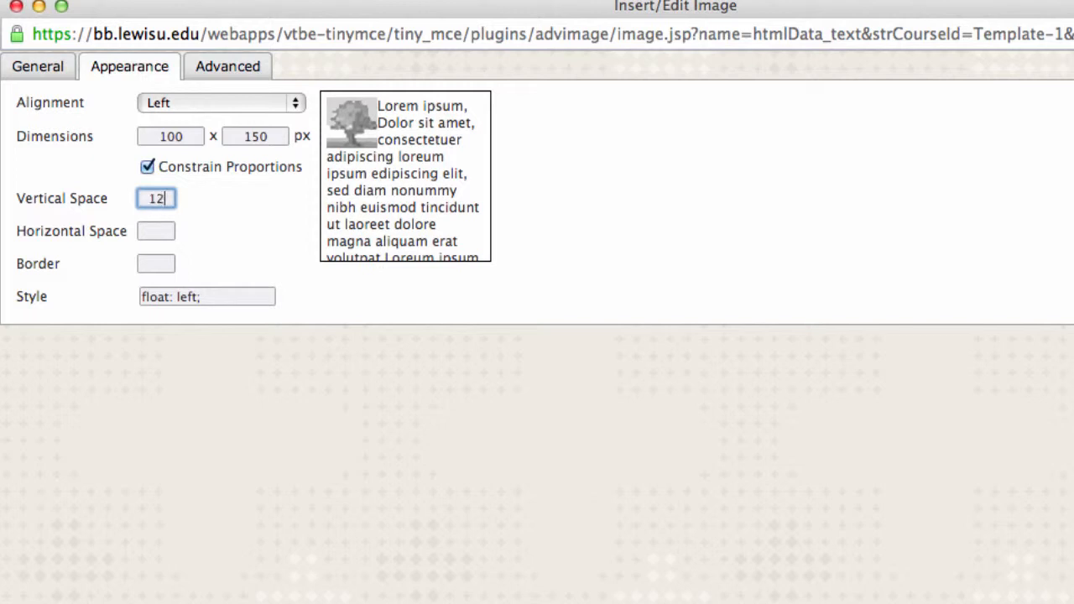
click(155, 233)
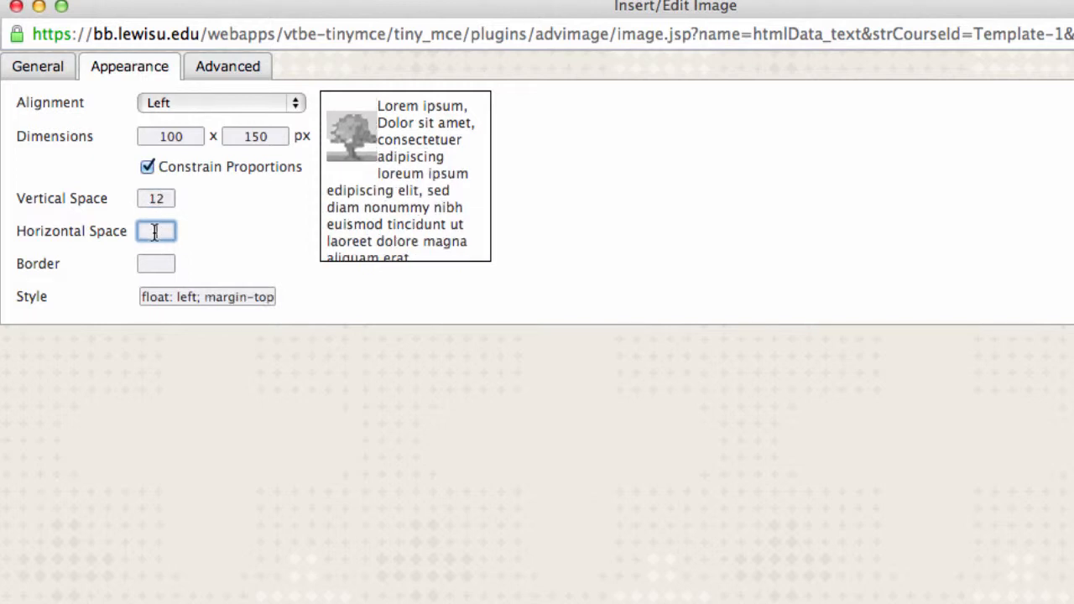
text(12)
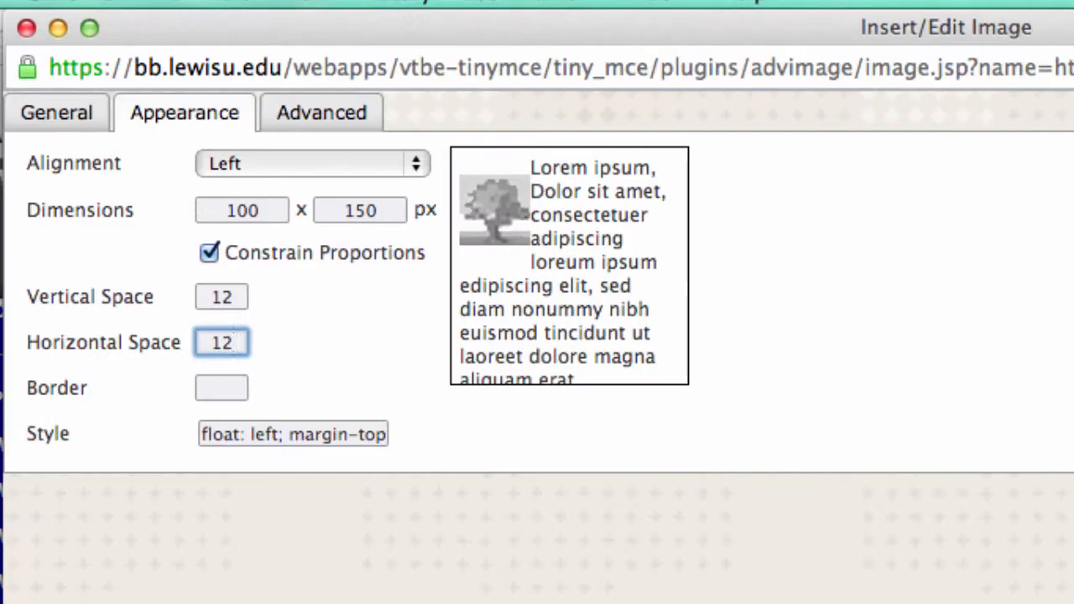
click(228, 389)
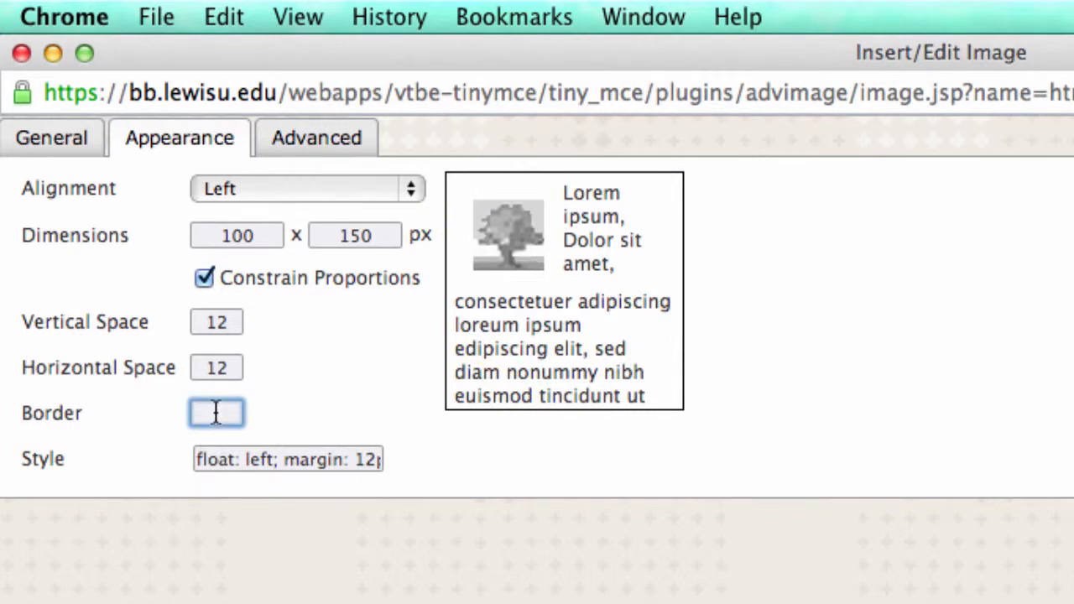
text(1)
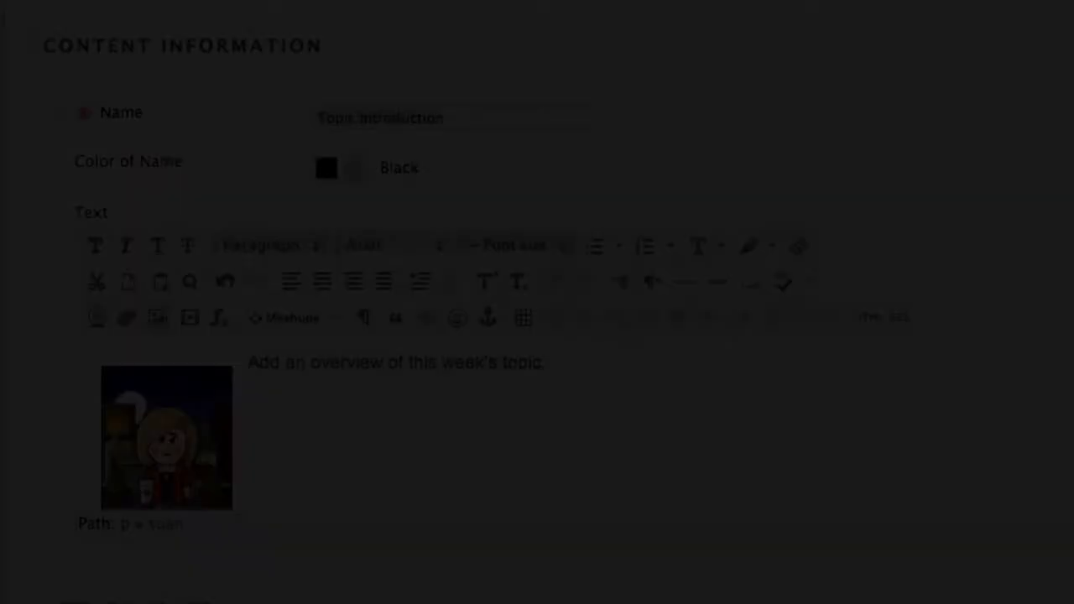
- Add a blank line above the overview text and a first filler line below the overview sentence
scroll(369, 433, down, 2)
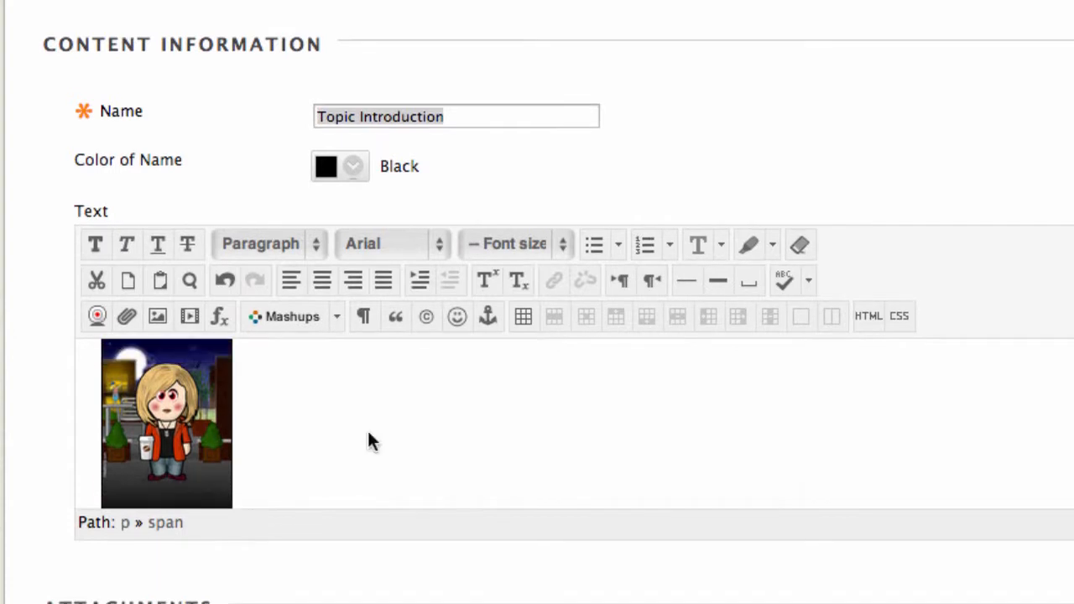
scroll(369, 433, up, 3)
scroll(369, 433, down, 1)
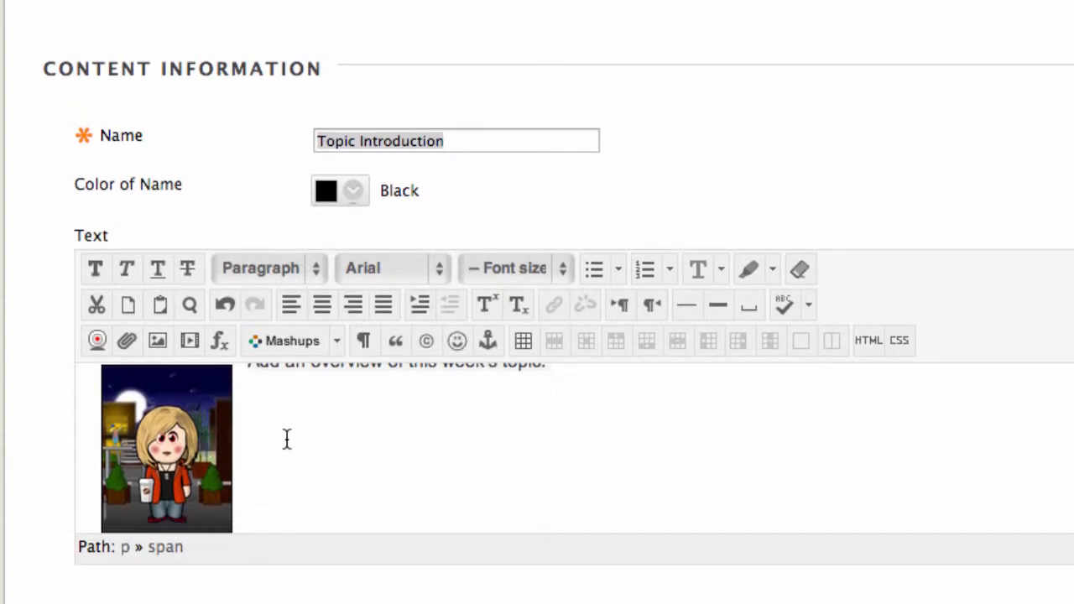
scroll(266, 408, up, 1)
scroll(266, 408, up, 1)
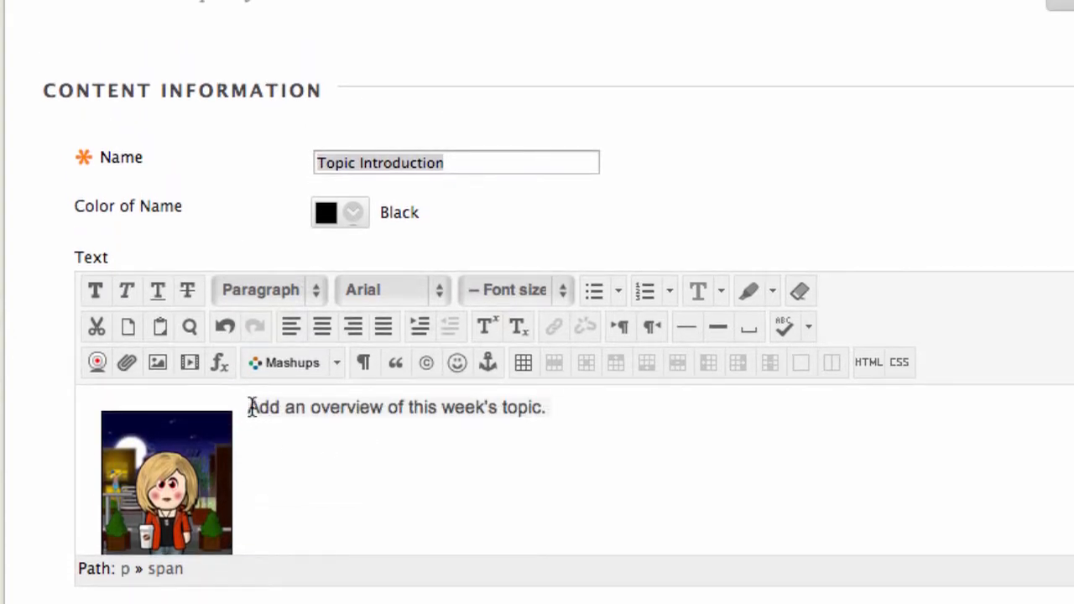
key(Return)
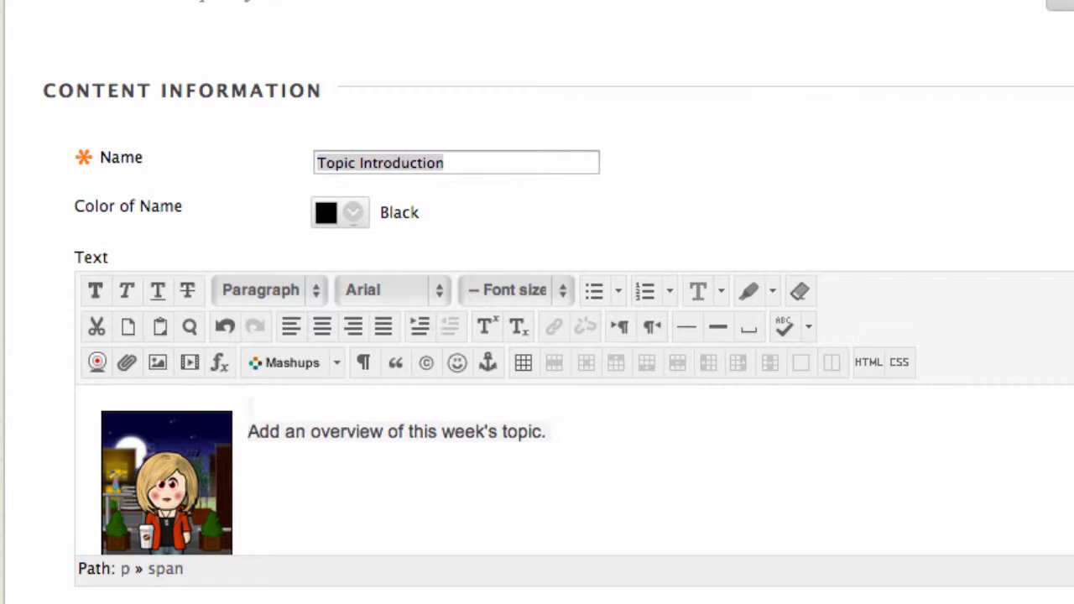
click(554, 429)
key(Return)
text(ahdghadhahdgahjdjhadkjajhd)
- Type five more lines of filler text beneath it, then scroll to review the wrapping
key(Return)
text(jsahkjahkjdhakjdhjakshd)
key(Return)
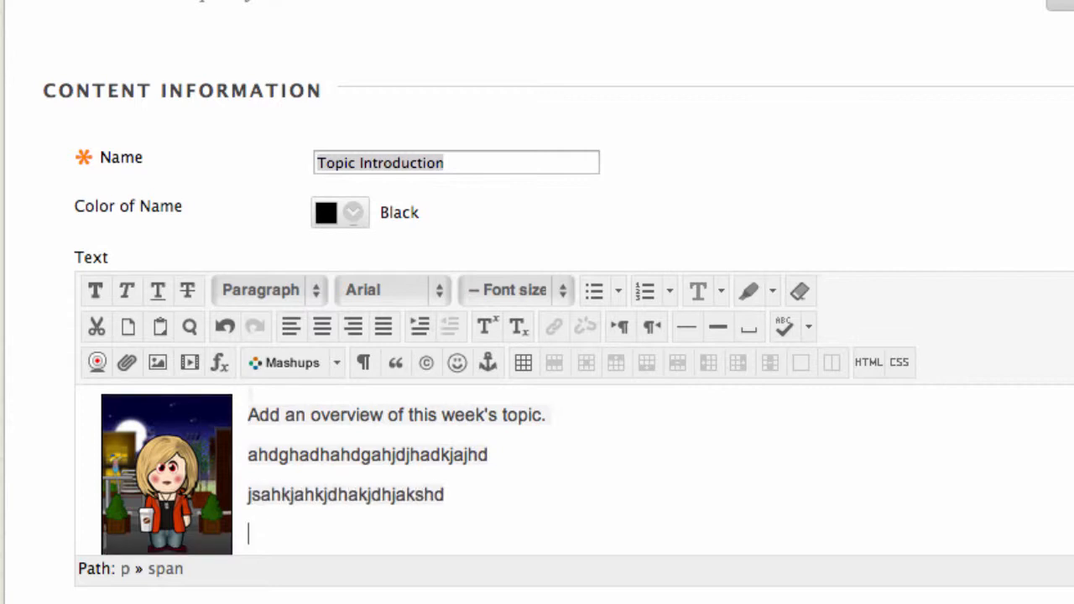
text(jadhjkdjkahdakdakdjahdjk)
key(Return)
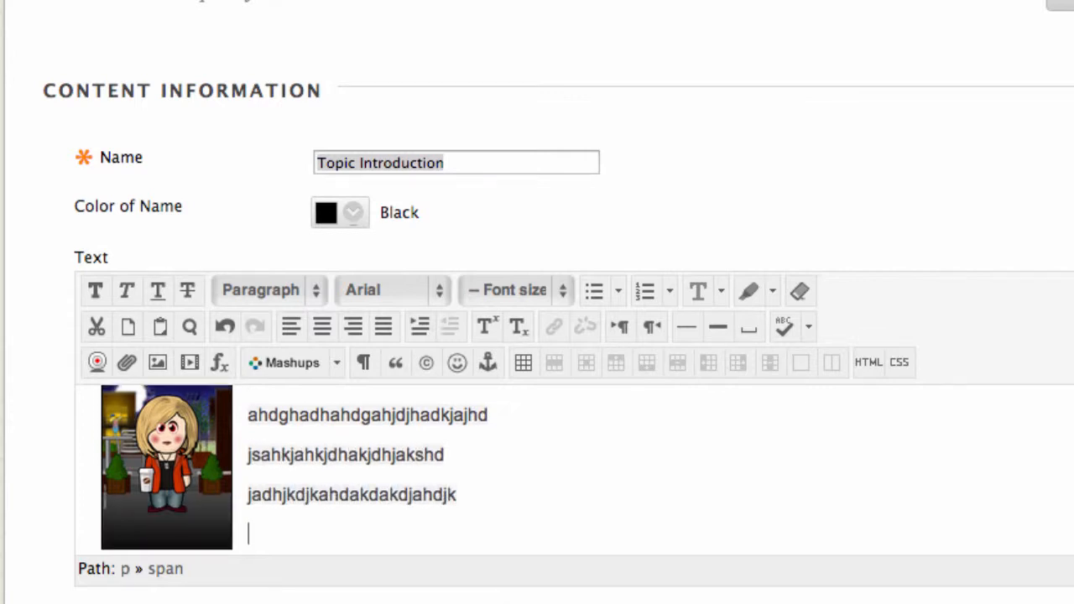
text(ashdahjsdhjasdhjagshjdjhadgjha)
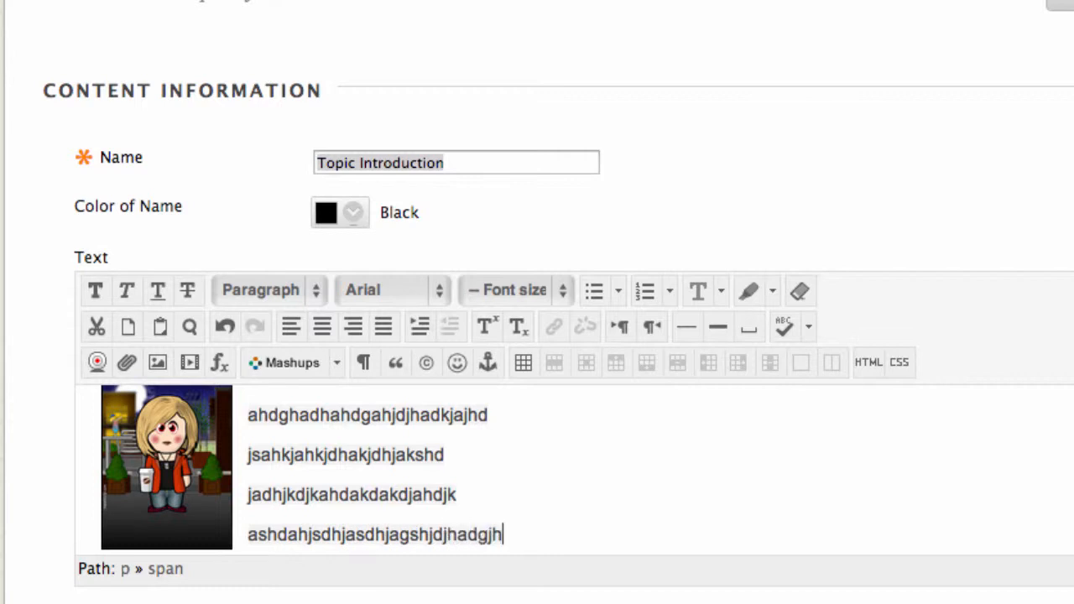
key(Return)
text(asjhdjkashdkjakdjajkhsd)
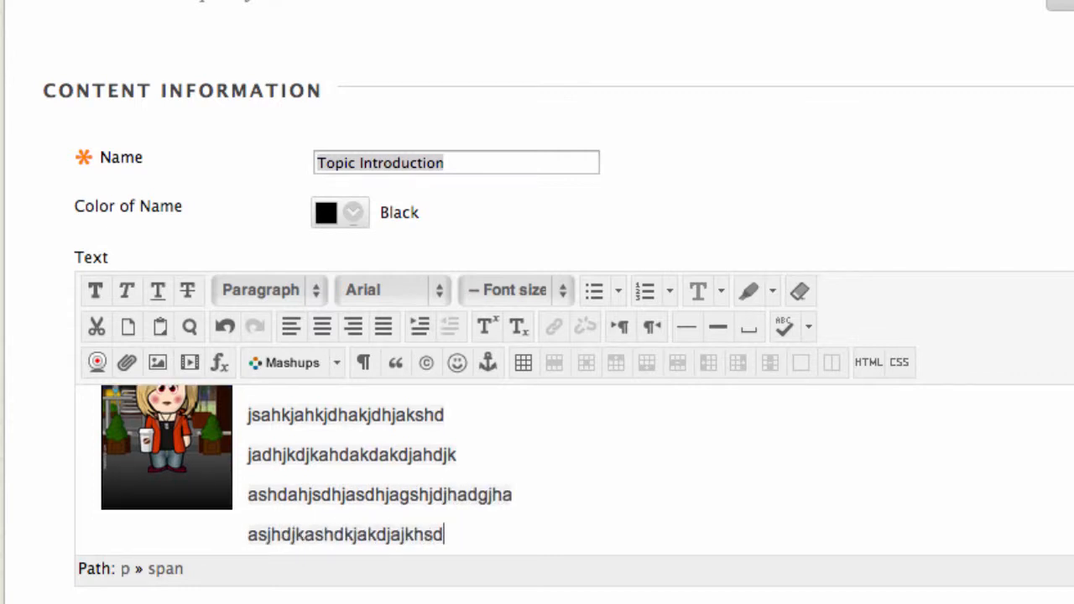
key(Return)
text(jhsadjahdjajdha)
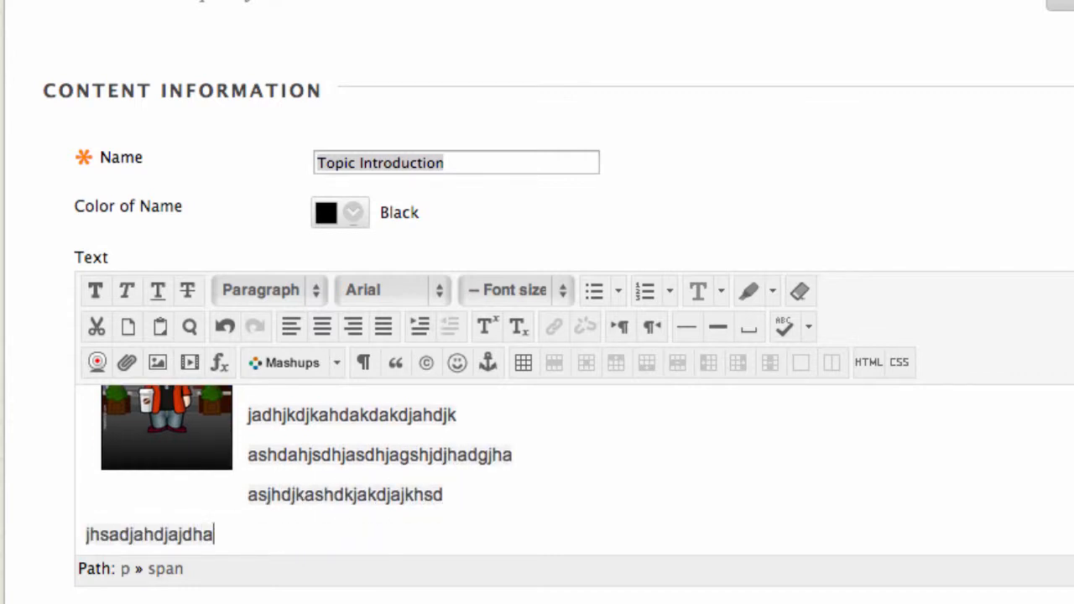
text(hdjajdkakhdkahdkahkdhakdhkasdhjk)
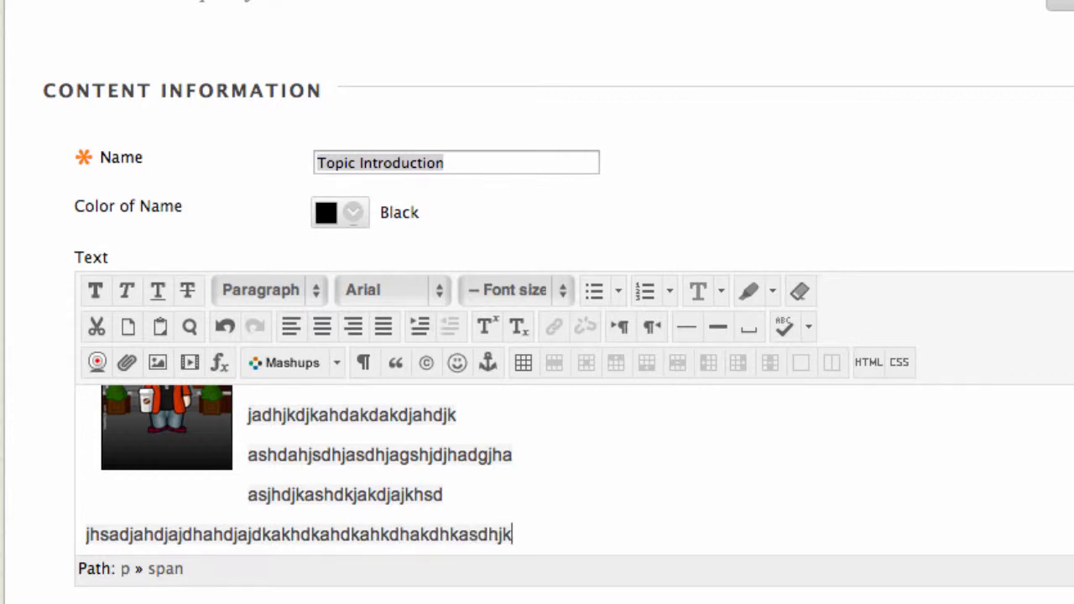
scroll(646, 456, up, 3)
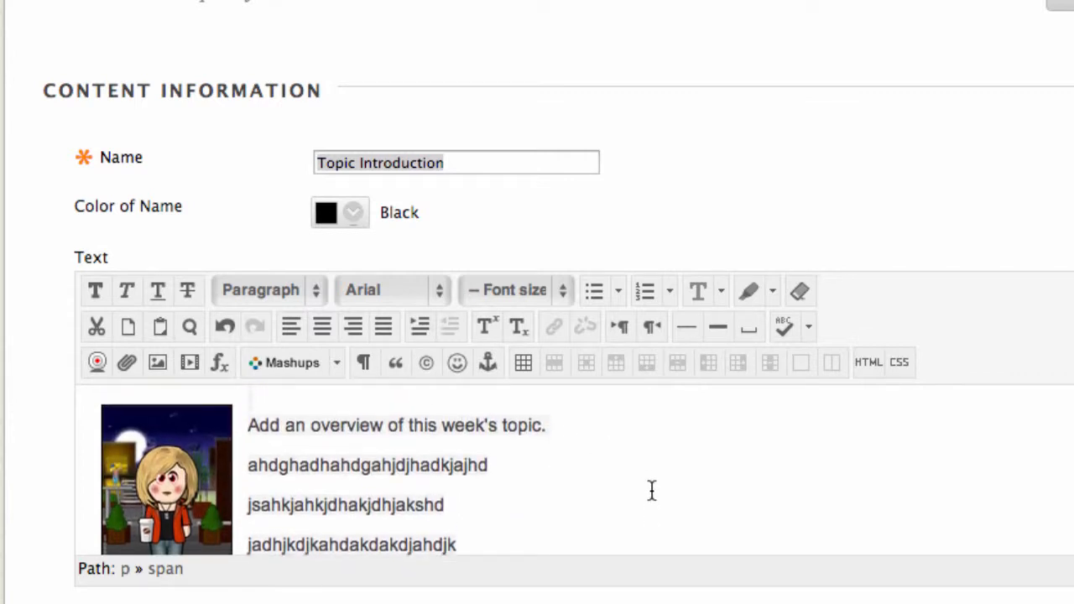
scroll(652, 491, down, 1)
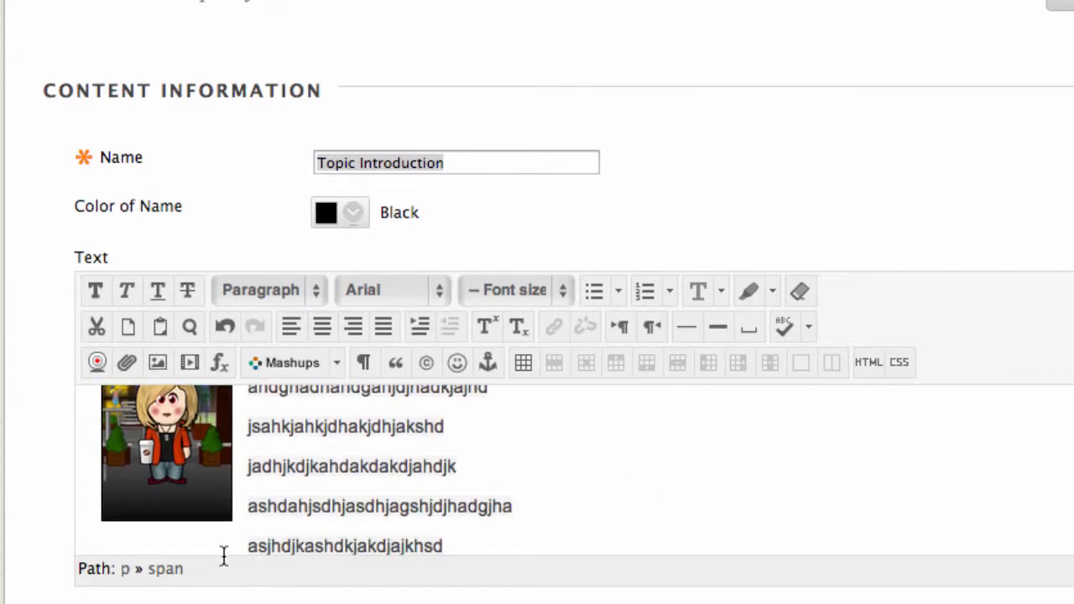
- Change the avatar image's Vertical Space from 12 to 8 and apply the update
click(188, 444)
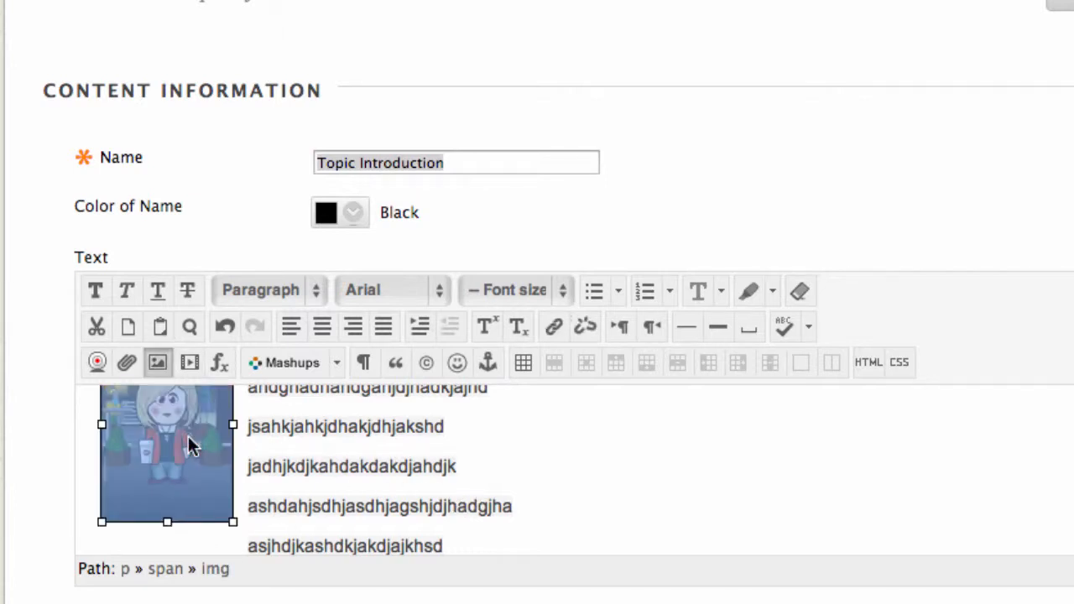
click(155, 364)
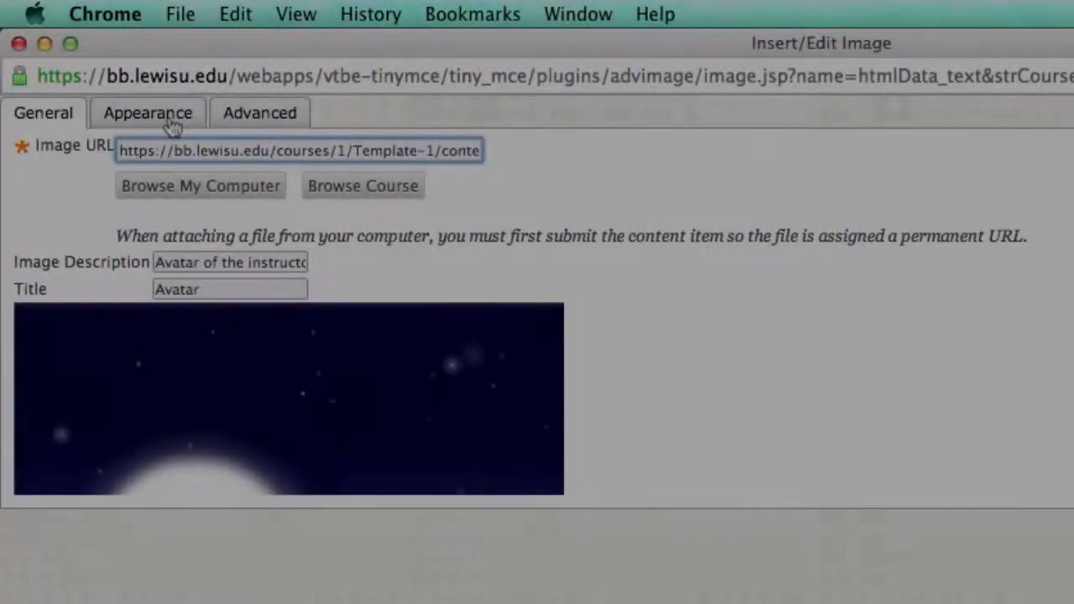
click(147, 113)
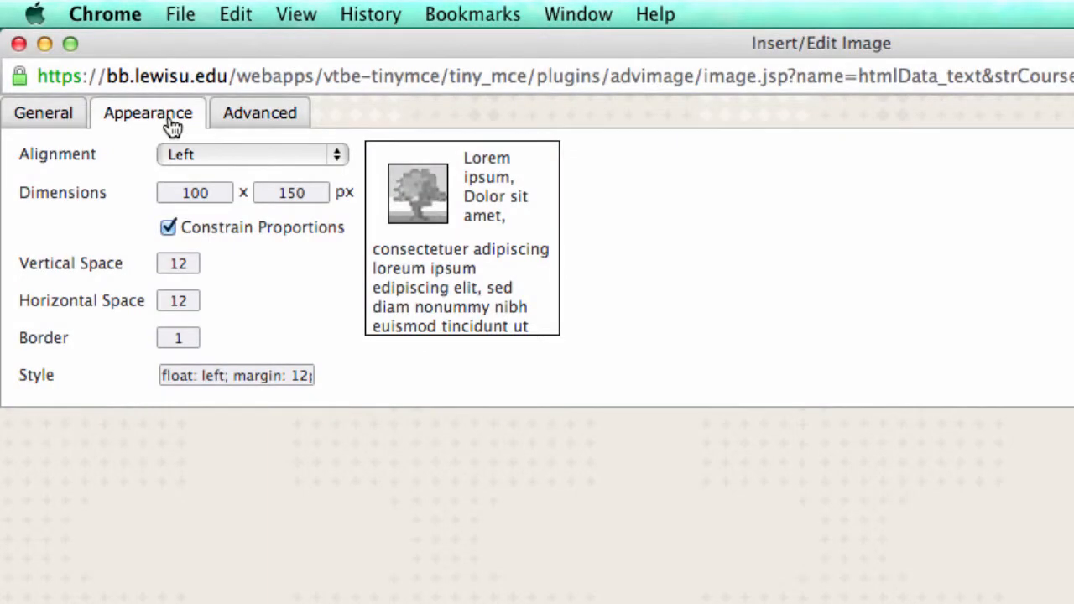
drag(185, 263, 159, 265)
text(8)
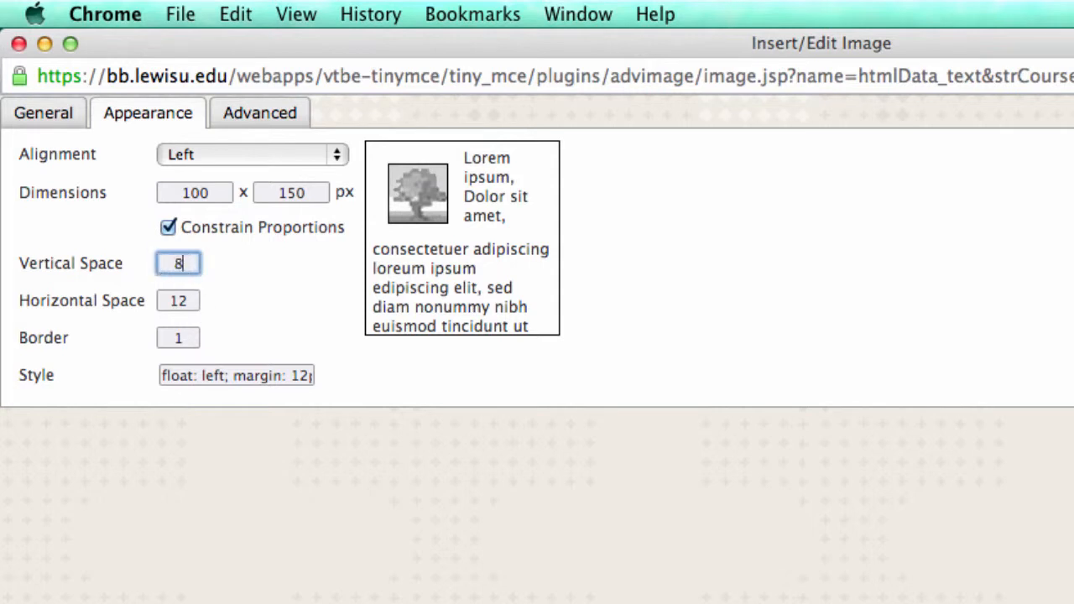
click(252, 324)
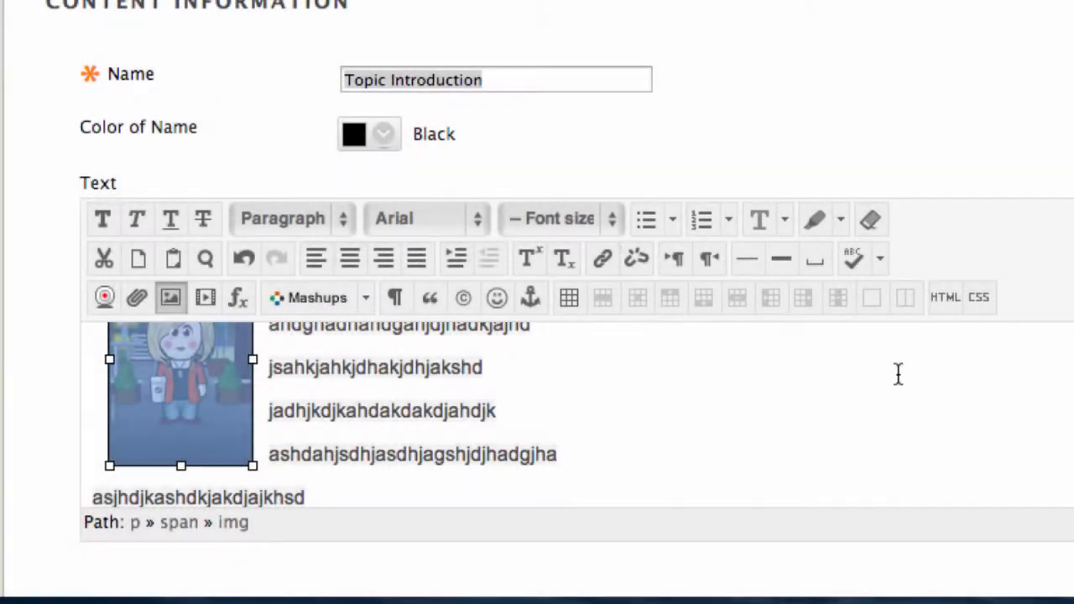
click(832, 381)
scroll(778, 398, down, 1)
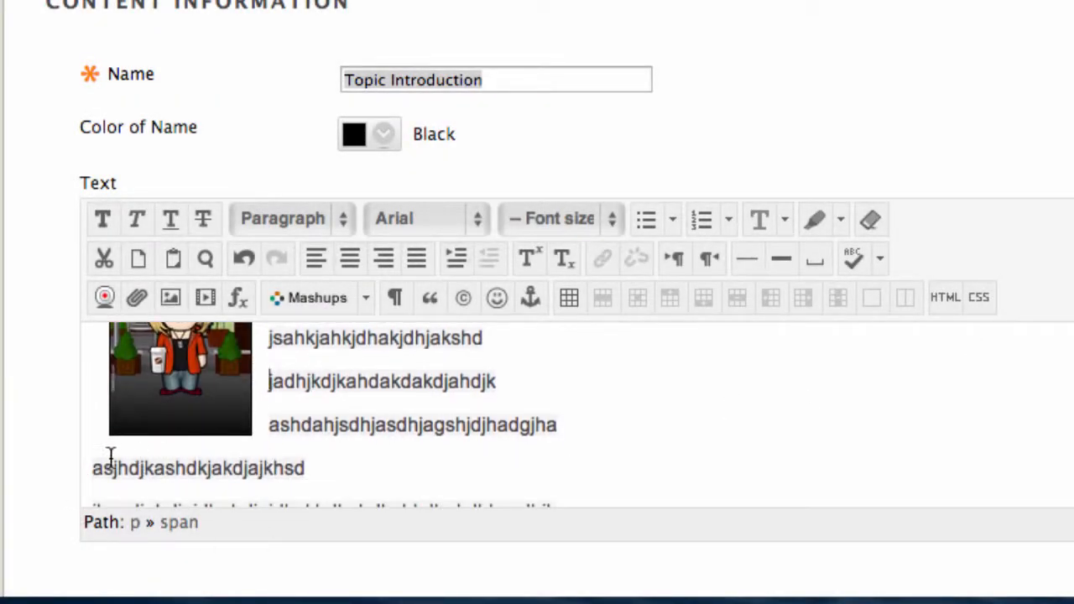
scroll(434, 370, up, 3)
scroll(434, 370, up, 2)
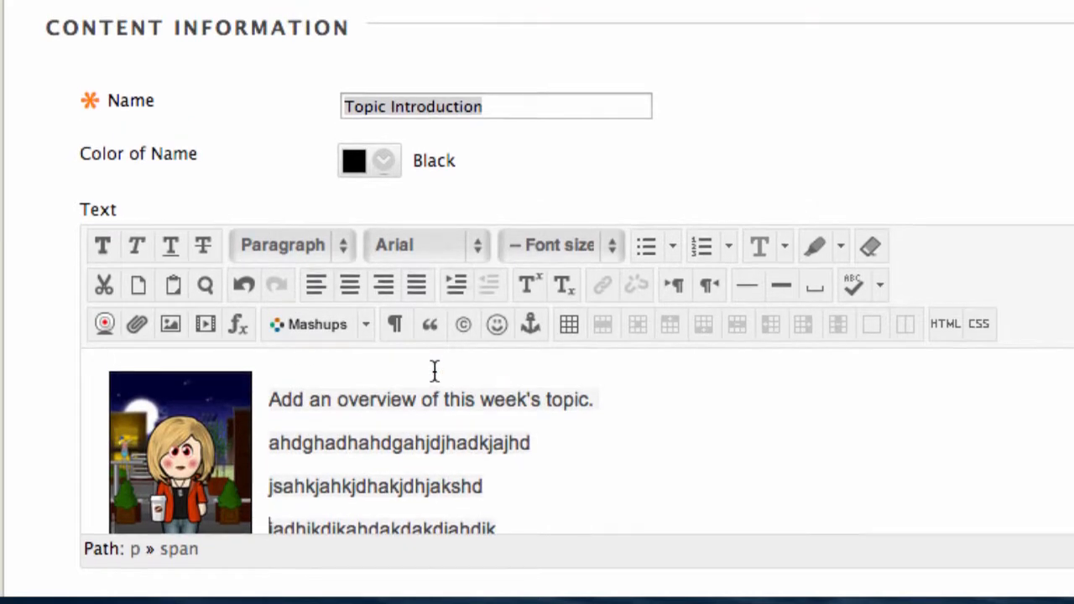
scroll(492, 431, down, 1)
scroll(493, 428, up, 1)
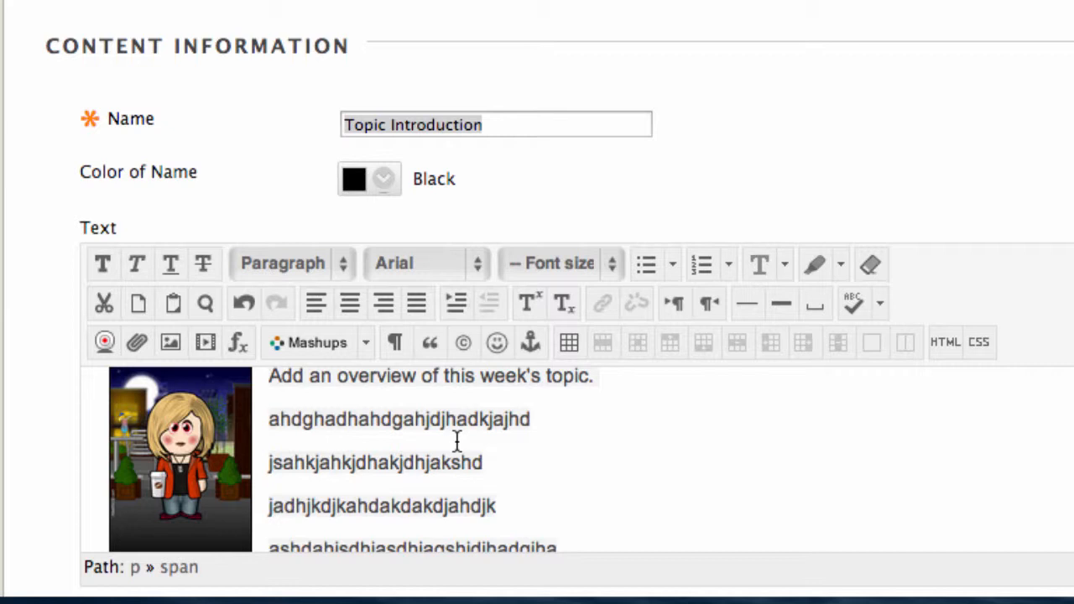
scroll(613, 441, down, 6)
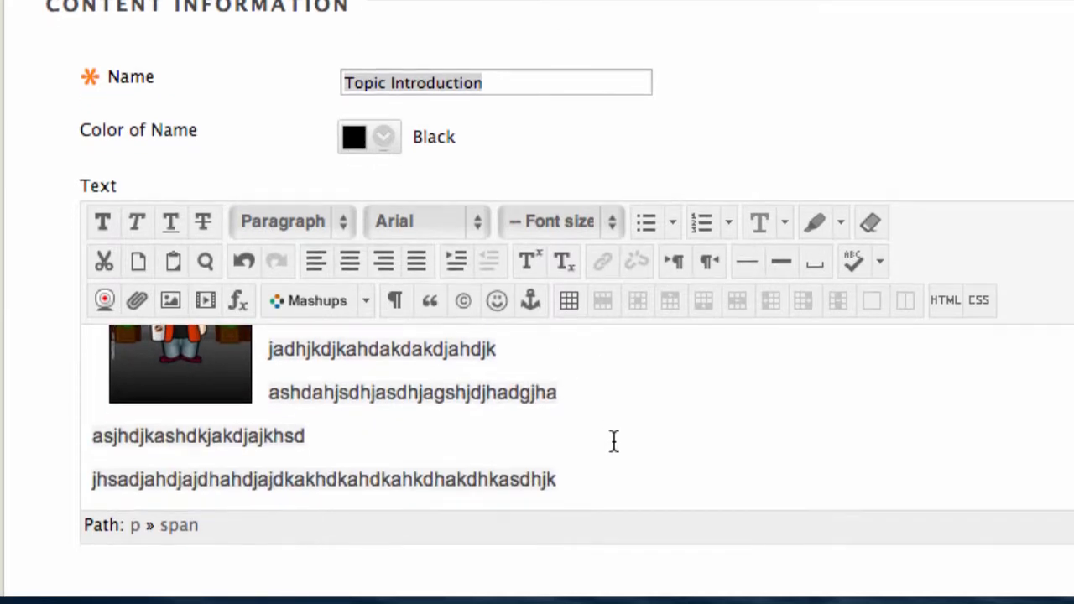
scroll(614, 442, down, 5)
scroll(613, 450, up, 2)
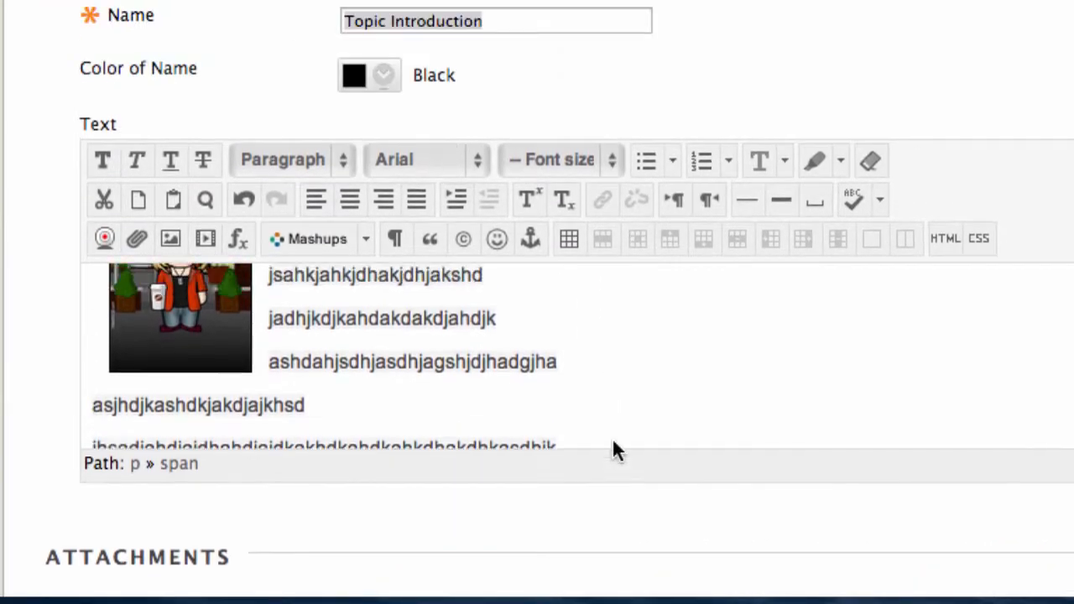
scroll(613, 451, up, 6)
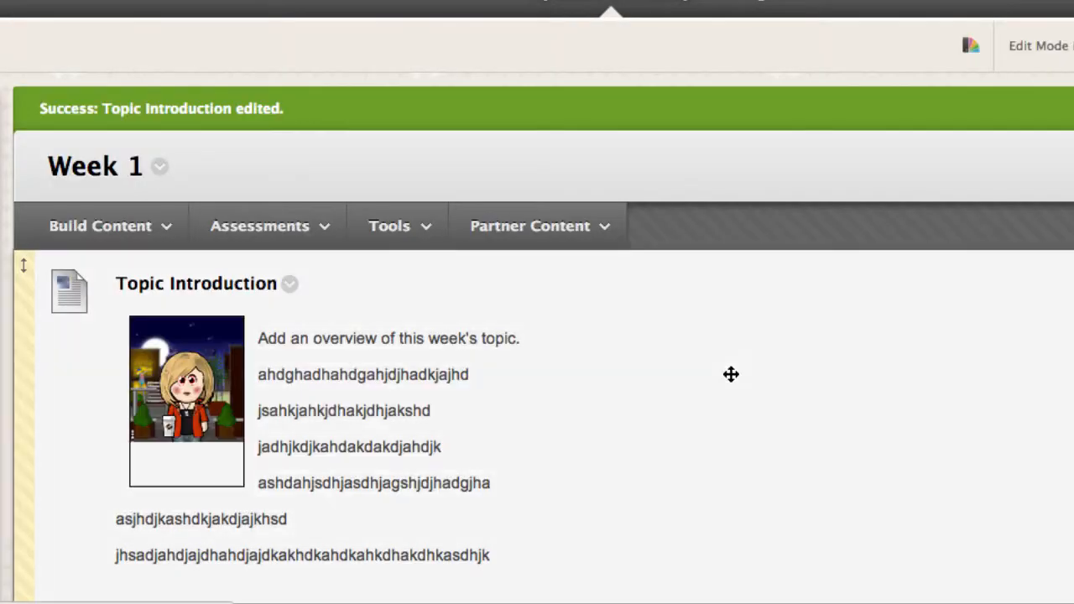
- Scroll the Week 1 page to view the Topic Introduction item with the avatar and wrapped text
scroll(633, 388, down, 3)
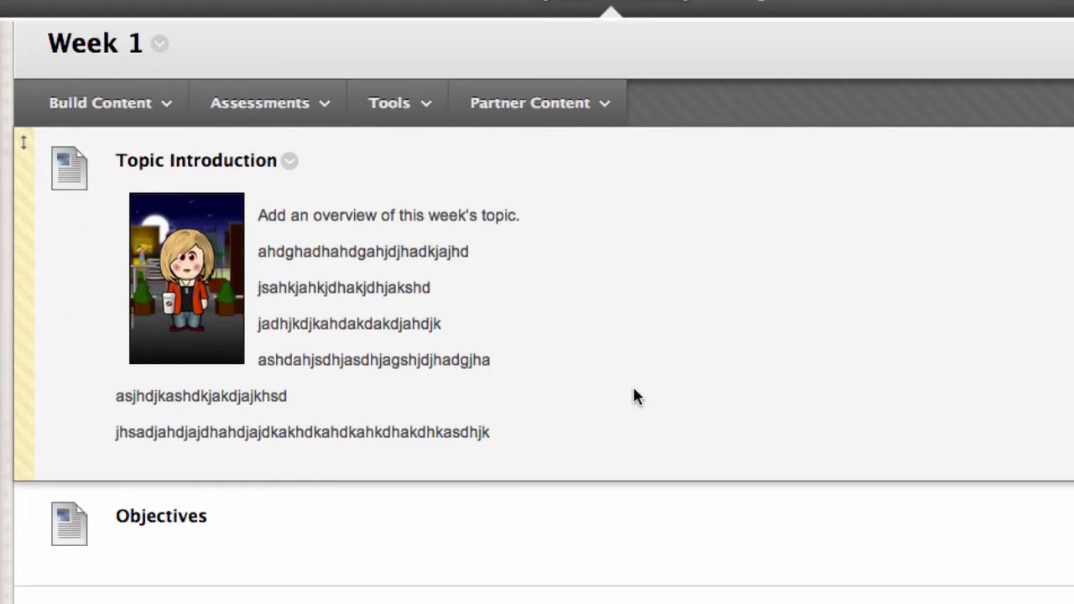